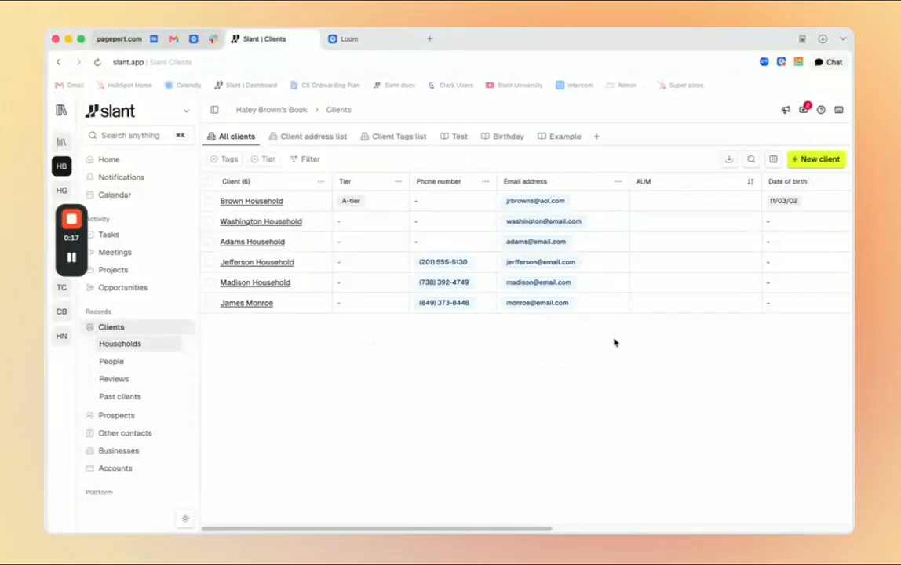
Add the LinkedIn column to the All clients table and bring it into view.
left_click(773, 160)
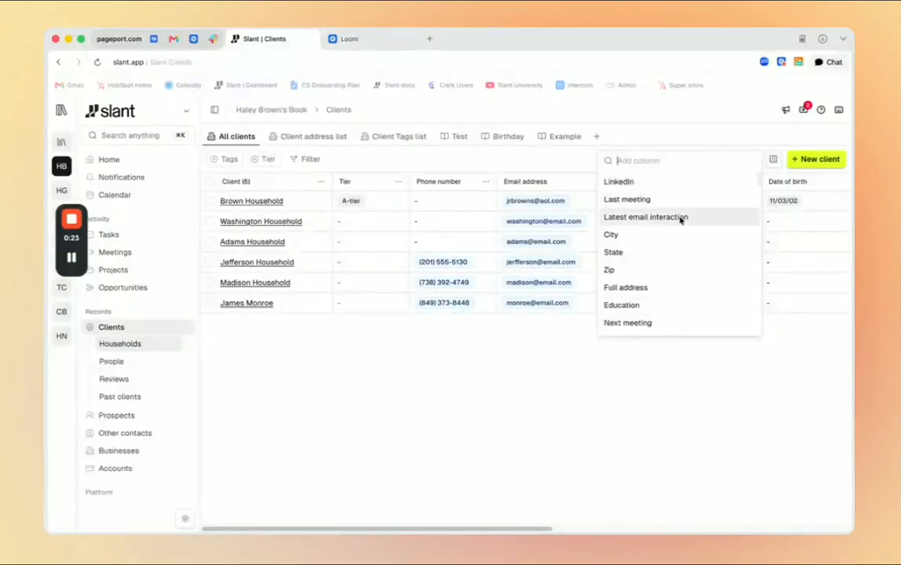
scroll(672, 238, "down", 3)
scroll(652, 200, "up", 3)
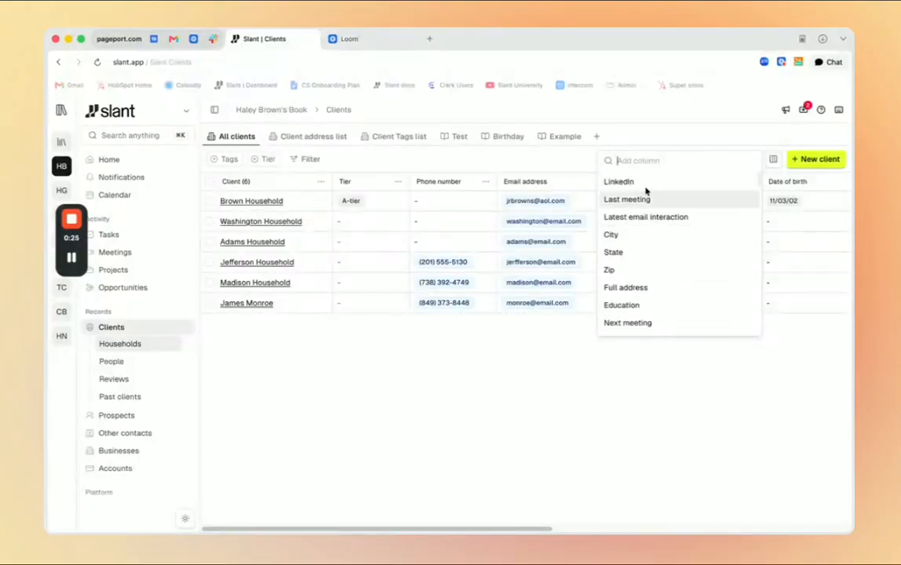
left_click(643, 188)
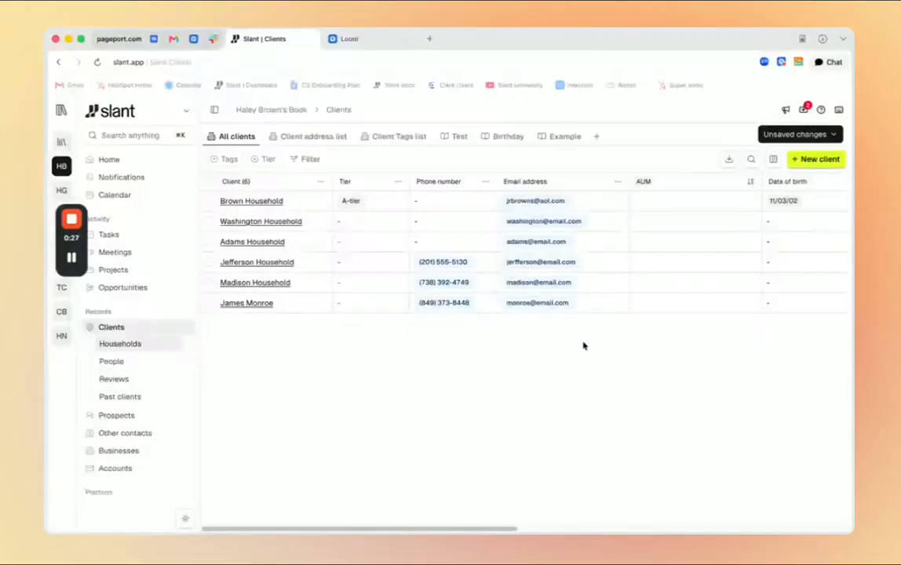
left_click_drag(482, 529, 817, 529)
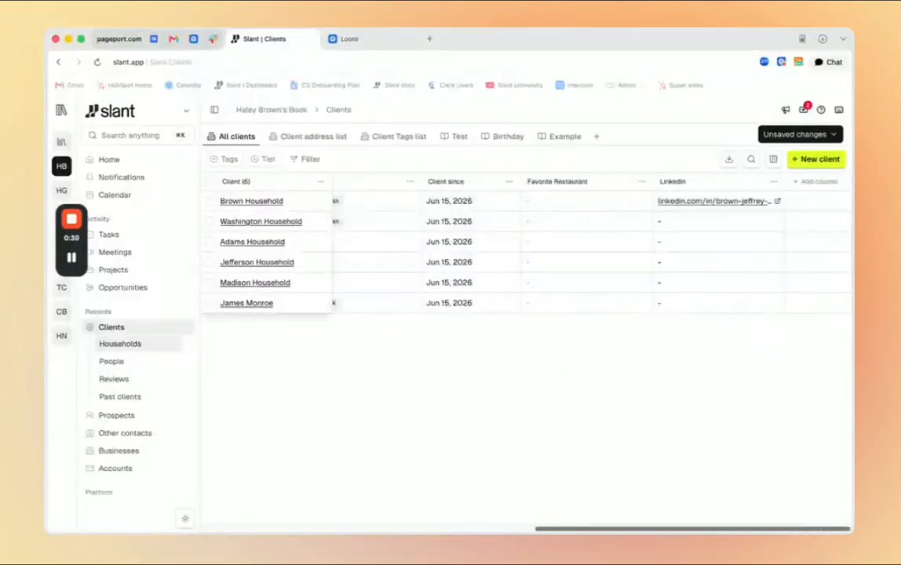
left_click(820, 188)
scroll(723, 278, "down", 5)
scroll(719, 283, "down", 3)
scroll(723, 278, "up", 8)
left_click(673, 172)
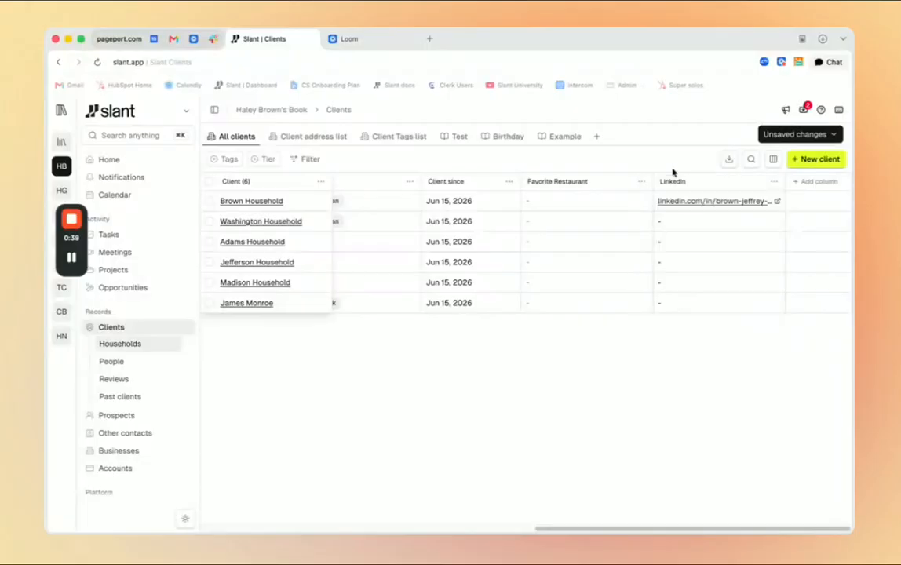
Move the LinkedIn column one place to the left of Favorite Restaurant and hide it.
left_click(774, 183)
left_click(738, 201)
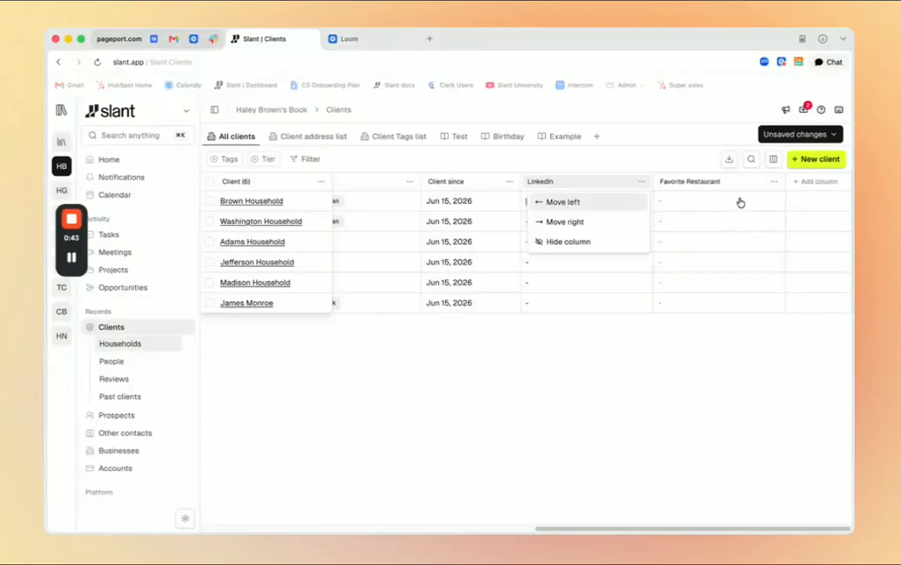
left_click(604, 249)
Select the first two client households in the table and clear the selection.
left_click_drag(619, 530, 293, 527)
left_click(209, 201)
left_click(209, 222)
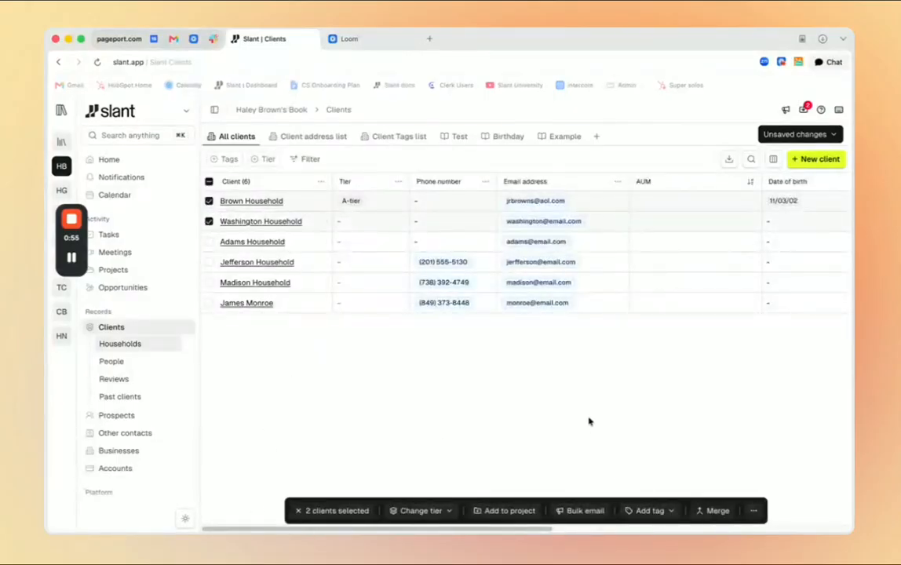
left_click(209, 181)
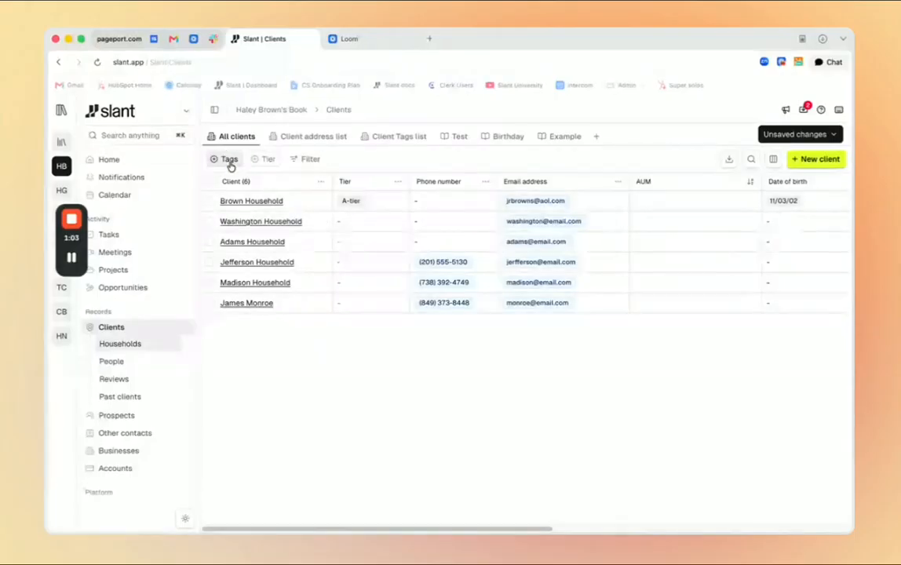
Filter the clients by the 1 Plan tag and remove the Tags filter again.
left_click(227, 160)
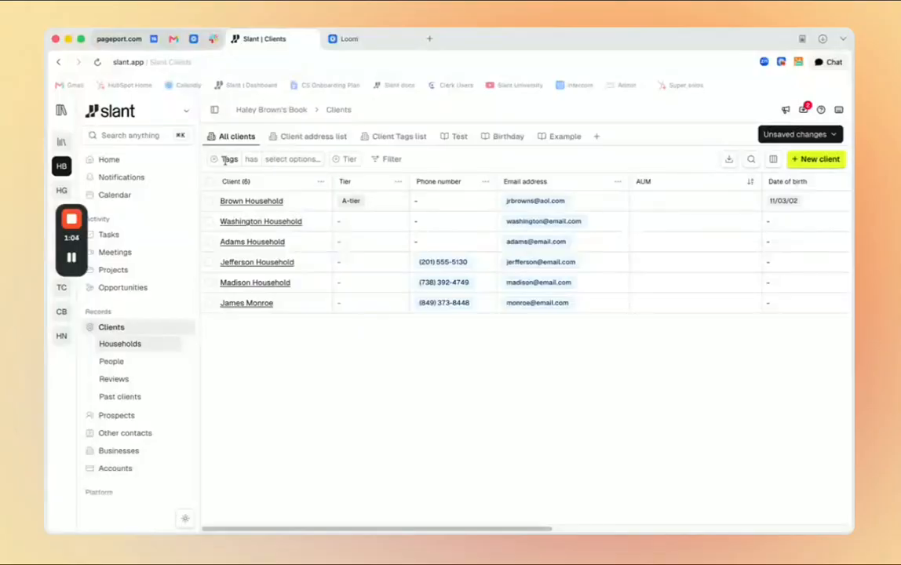
left_click(291, 159)
left_click(268, 215)
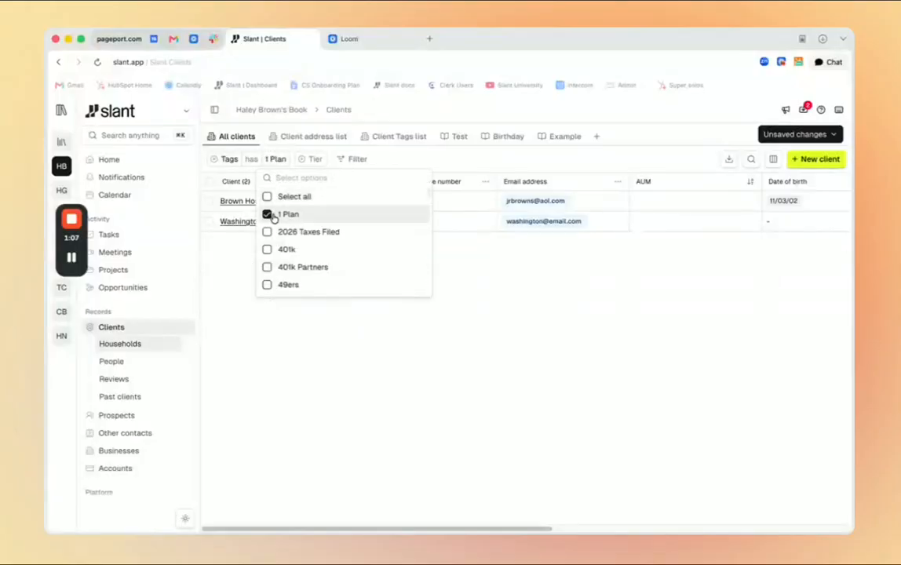
left_click(267, 215)
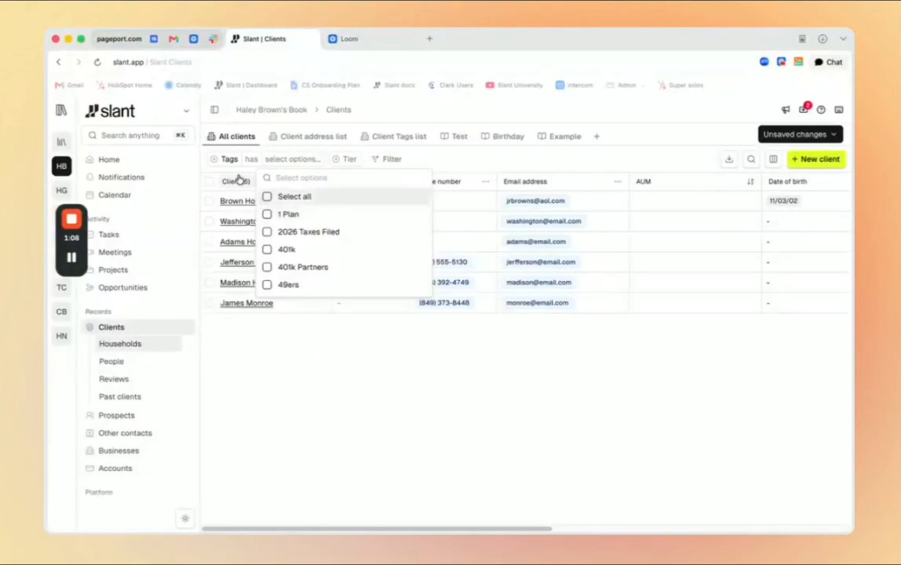
left_click(214, 160)
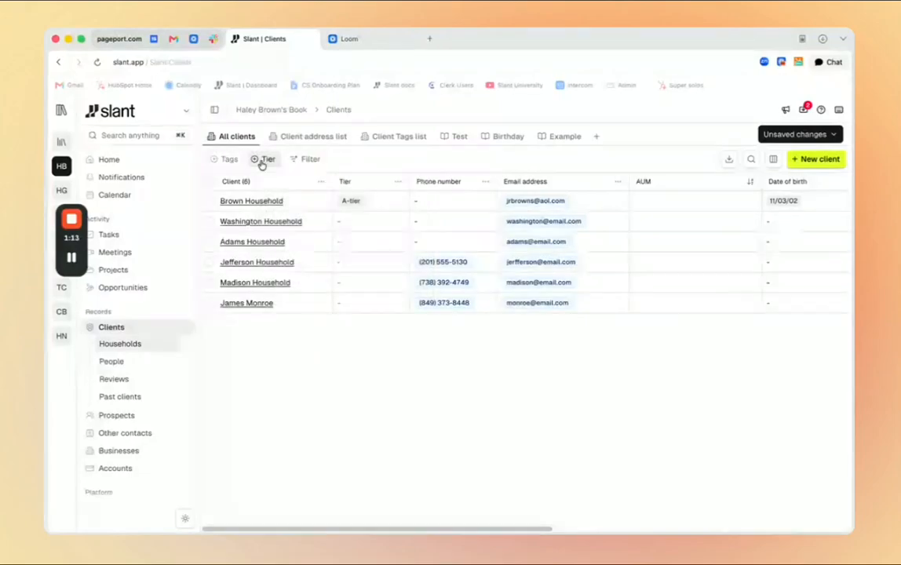
Filter the clients to those whose Email contains "email" and remove that filter again.
left_click(308, 161)
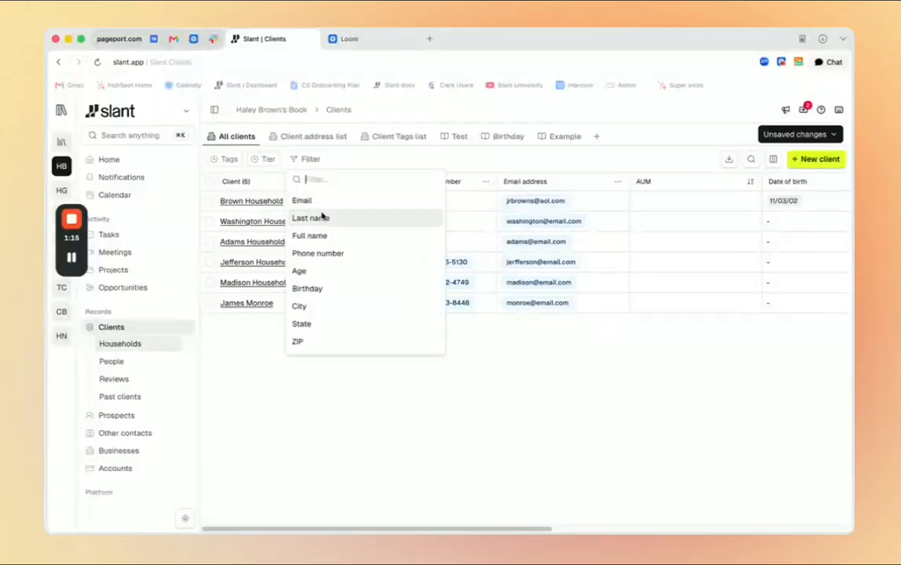
scroll(362, 269, "down", 1)
scroll(362, 270, "down", 5)
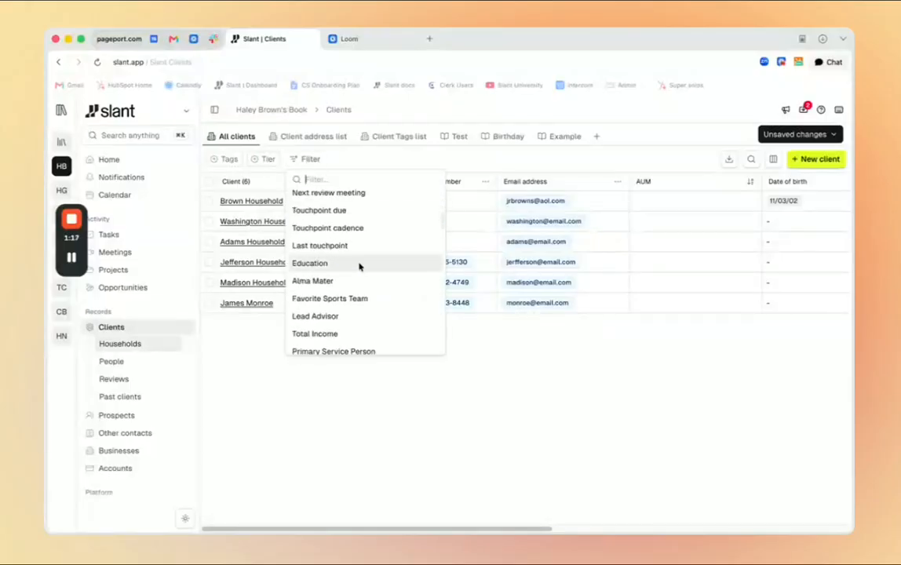
scroll(347, 248, "up", 5)
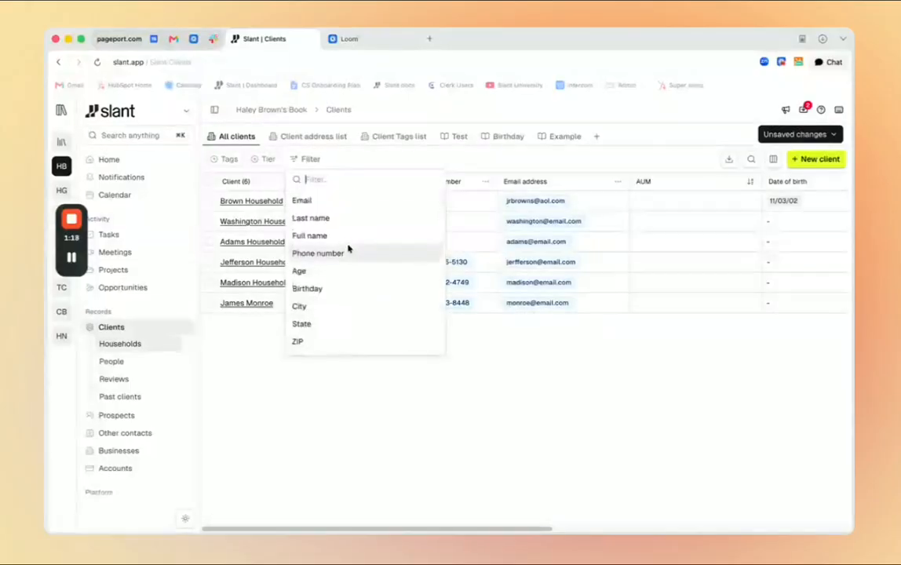
left_click(331, 203)
left_click(386, 161)
type("email")
key("Return")
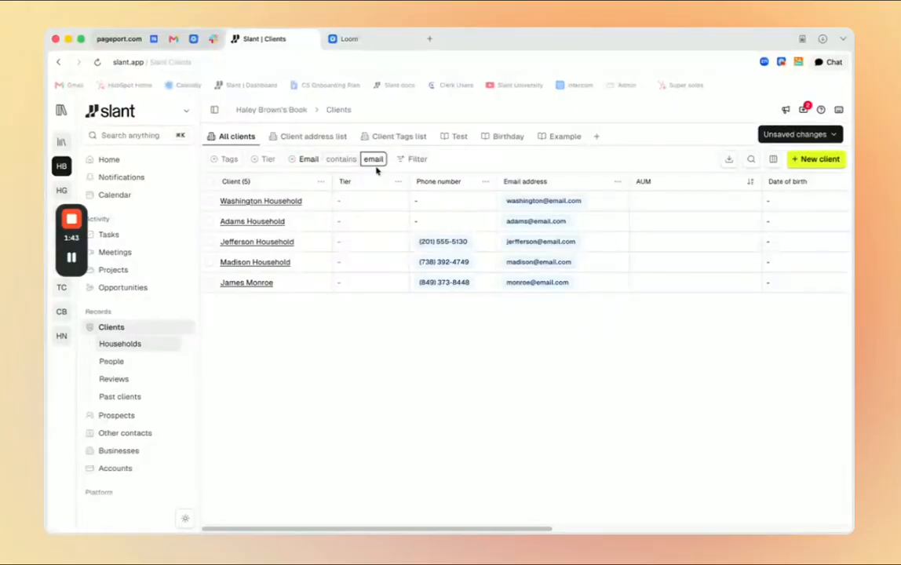
left_click(296, 160)
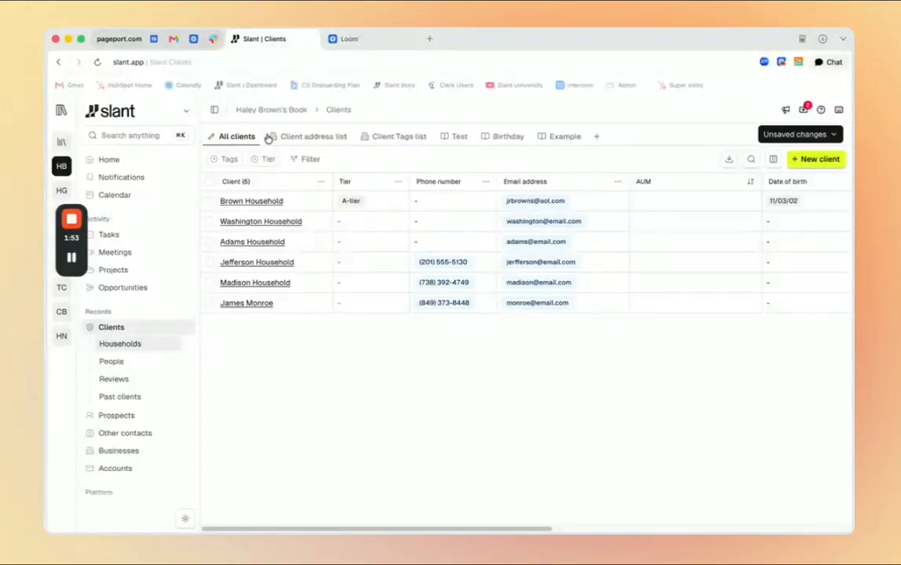
Create a book-only view named Test 1 starting from the Client Tags list view.
left_click(305, 138)
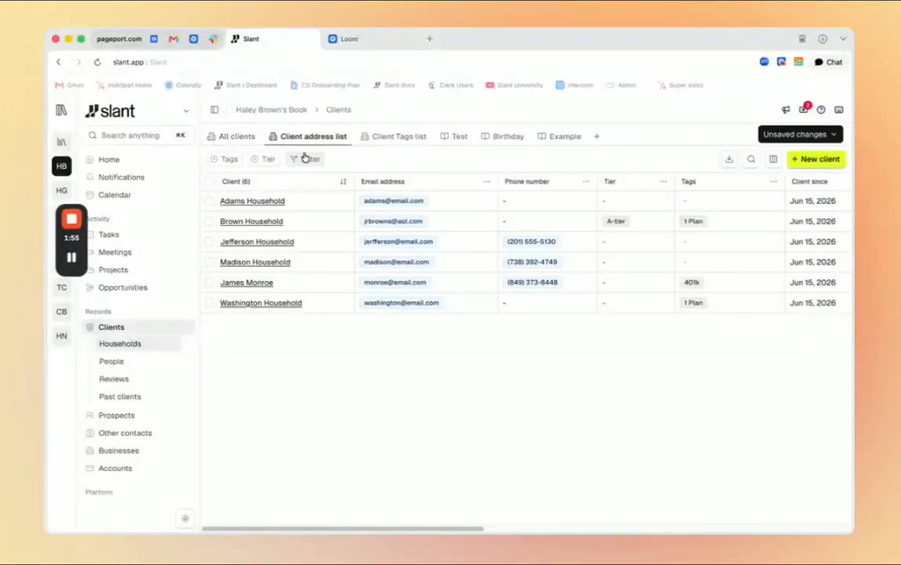
left_click(398, 137)
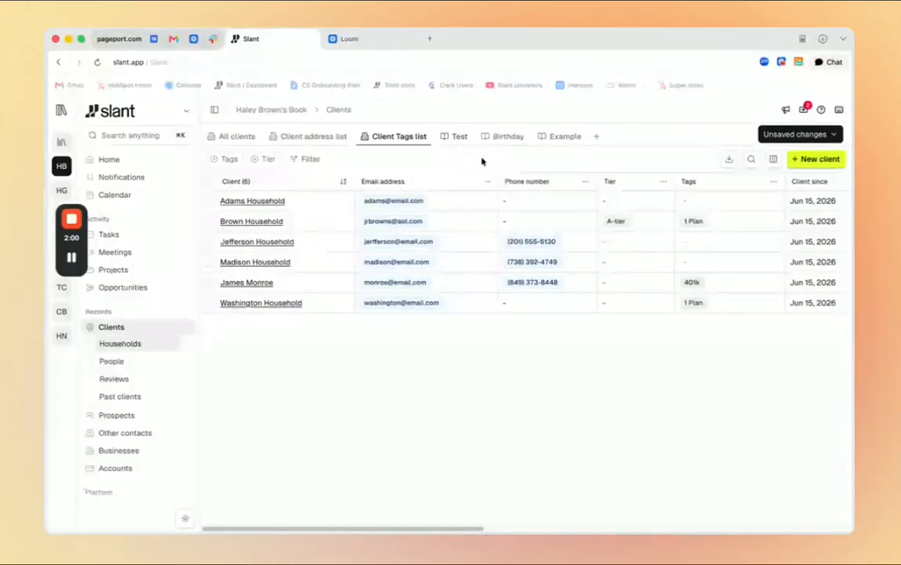
left_click(597, 137)
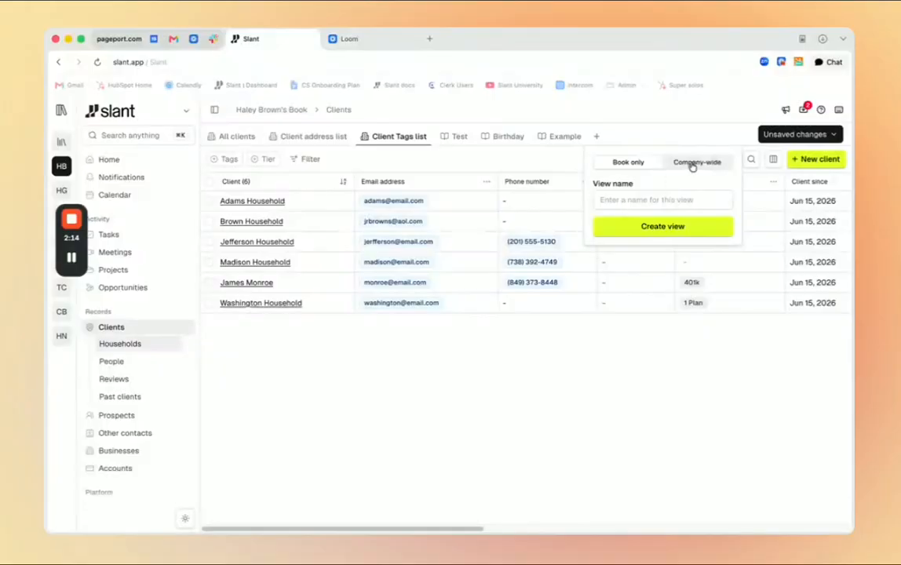
left_click(628, 201)
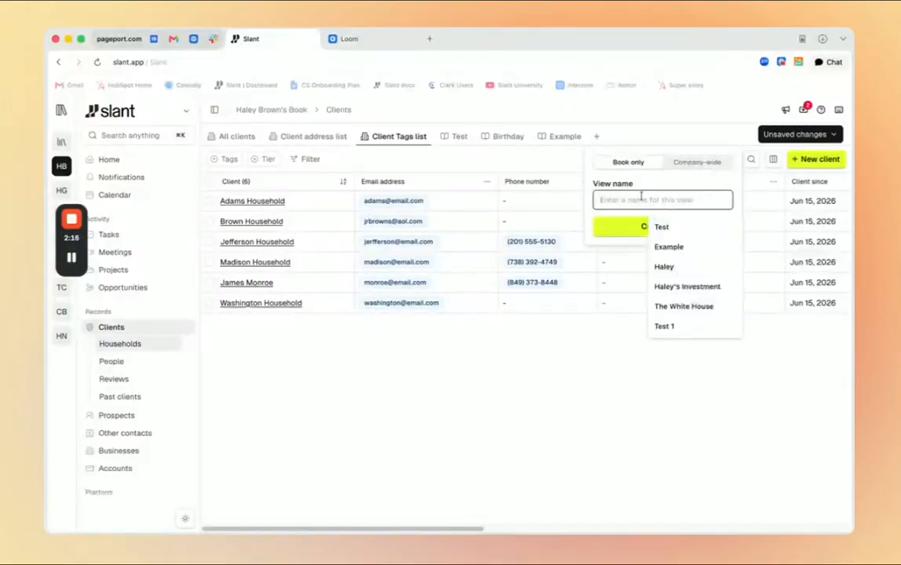
type("Test 1")
left_click(658, 227)
left_click(613, 142)
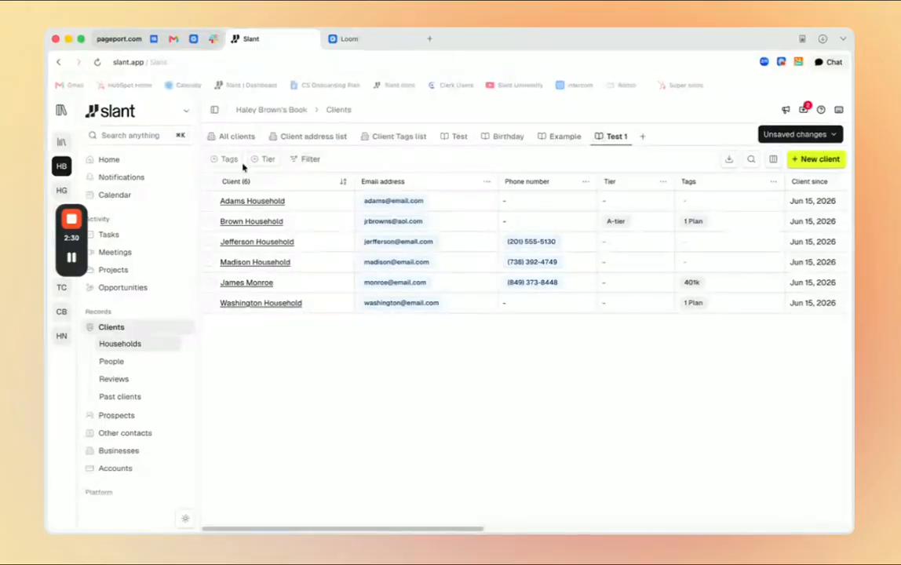
Filter the Test 1 view by the 1 Plan tag and save the change for everyone.
left_click(229, 161)
left_click(290, 161)
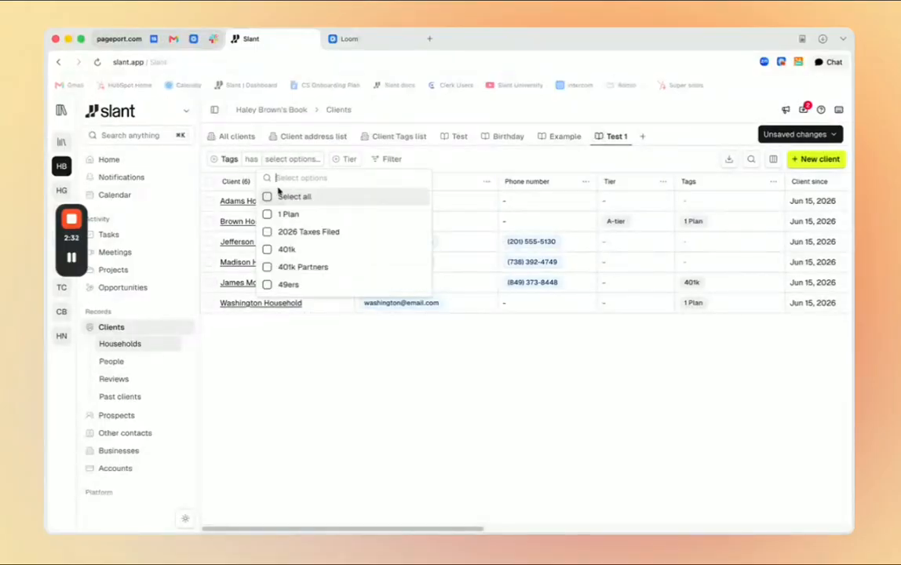
left_click(267, 215)
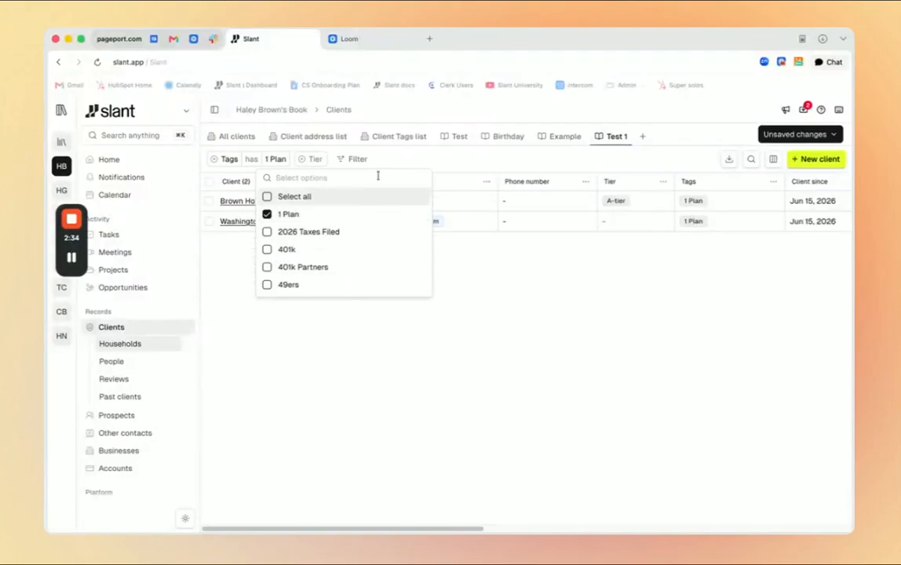
left_click(426, 160)
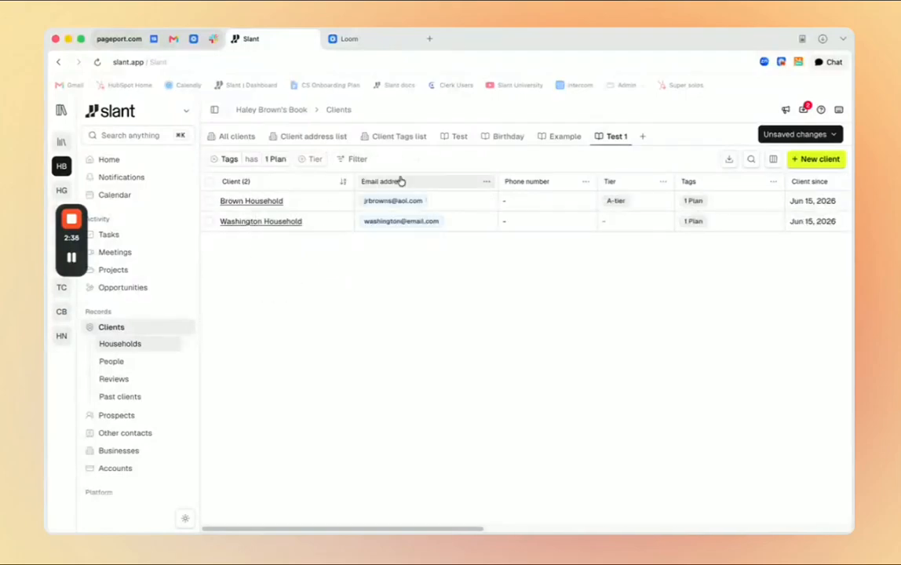
left_click(803, 136)
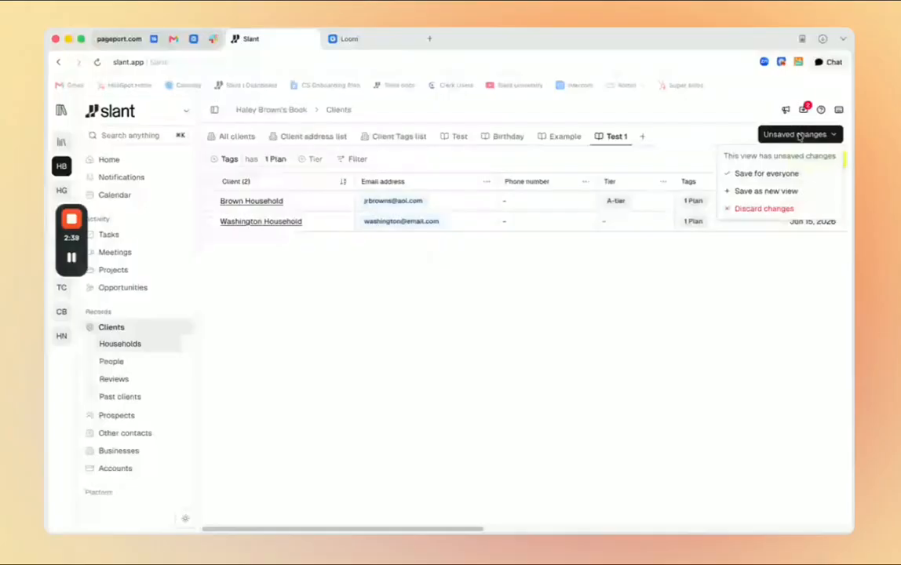
left_click(782, 174)
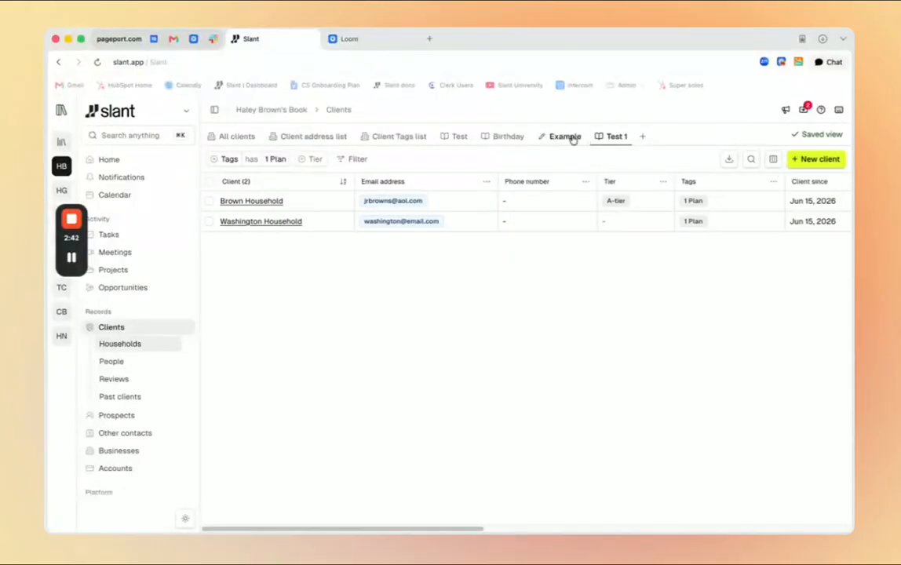
Compare the All clients view with the saved Test 1 view, ending on All clients.
left_click(223, 138)
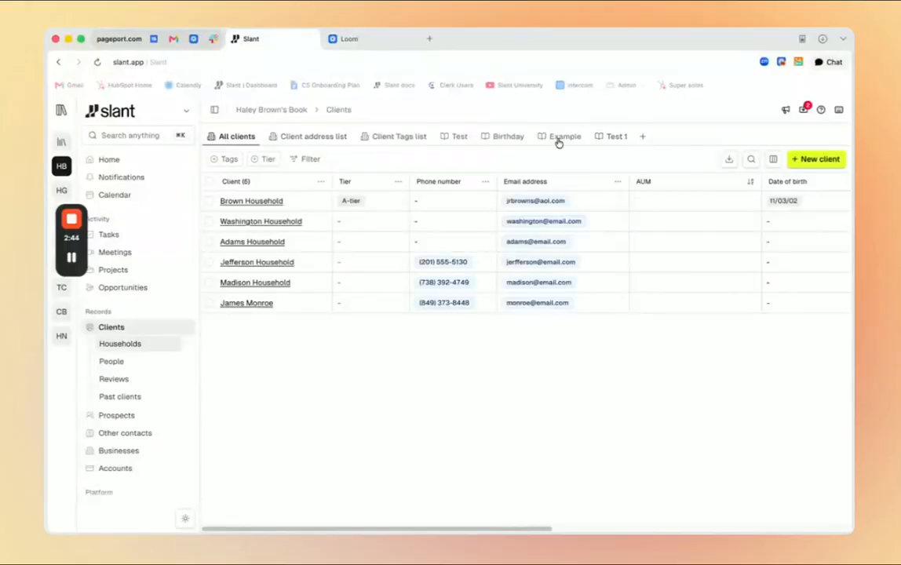
left_click(613, 137)
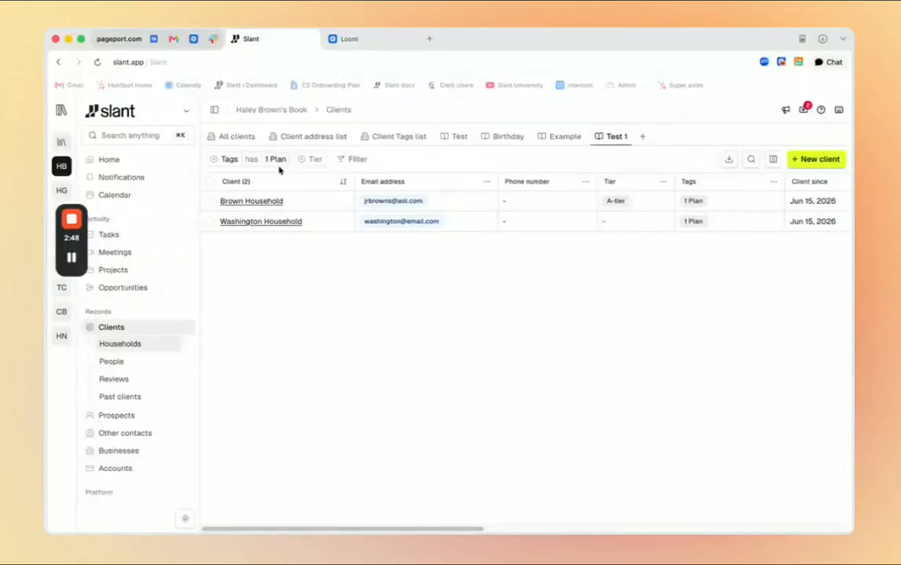
left_click(245, 140)
Filter All clients by the 1 Plan tag and save the result as a new view named Test 2.
left_click(232, 159)
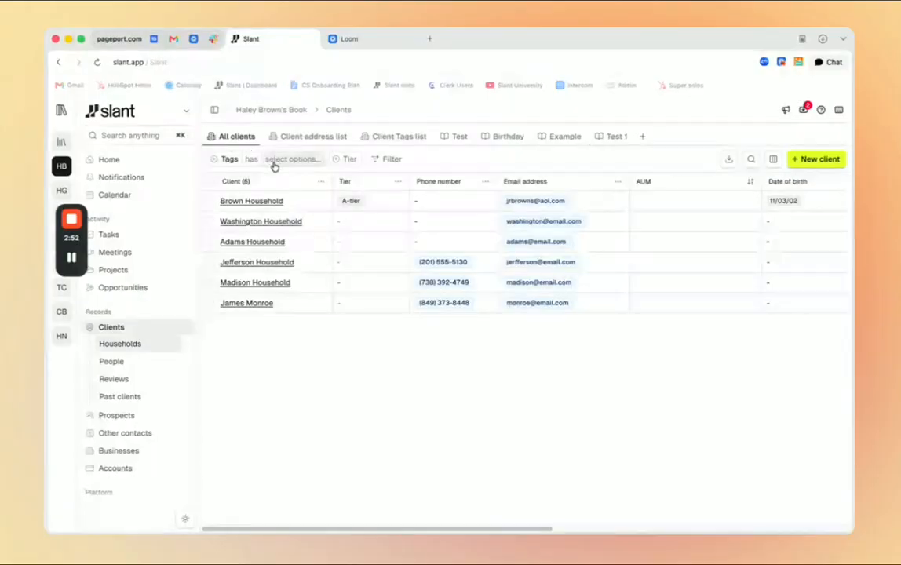
left_click(278, 160)
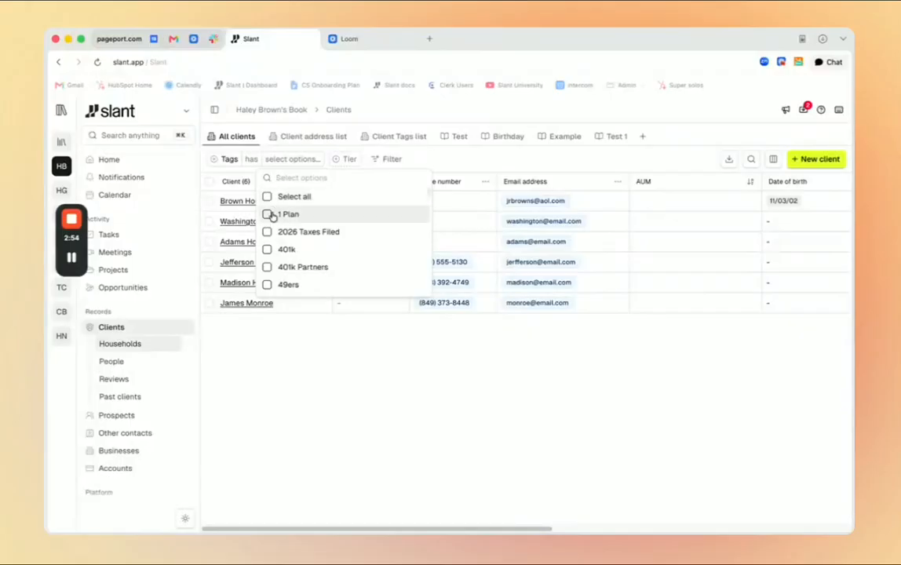
left_click(271, 213)
left_click(410, 163)
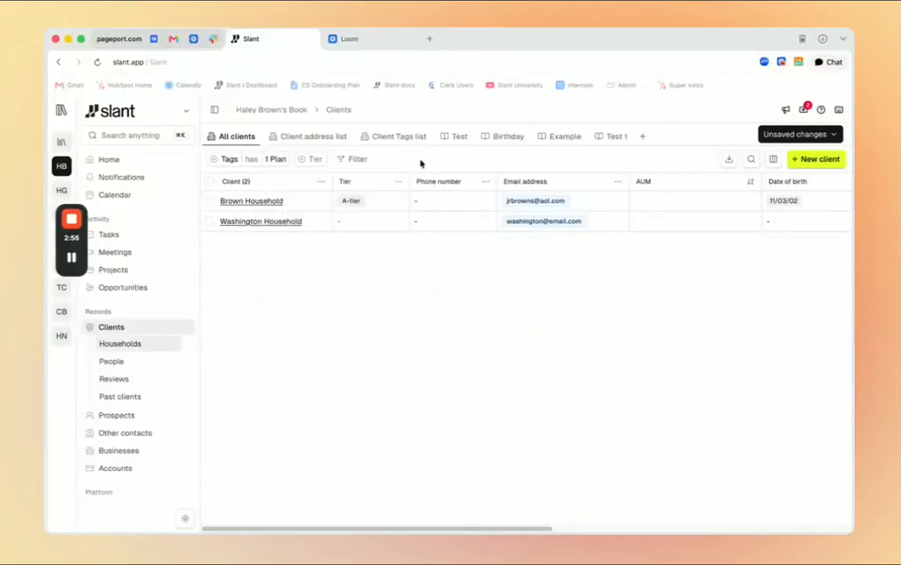
left_click(812, 134)
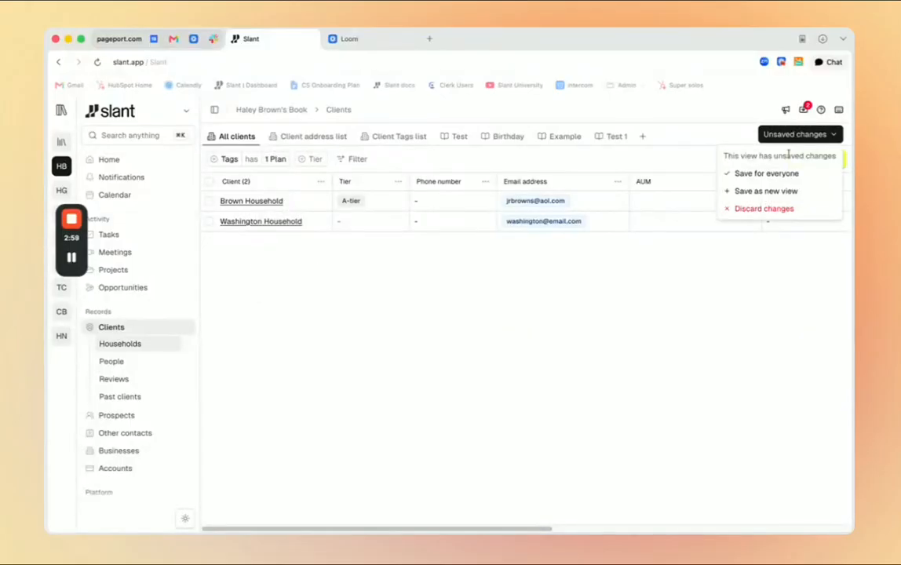
left_click(786, 197)
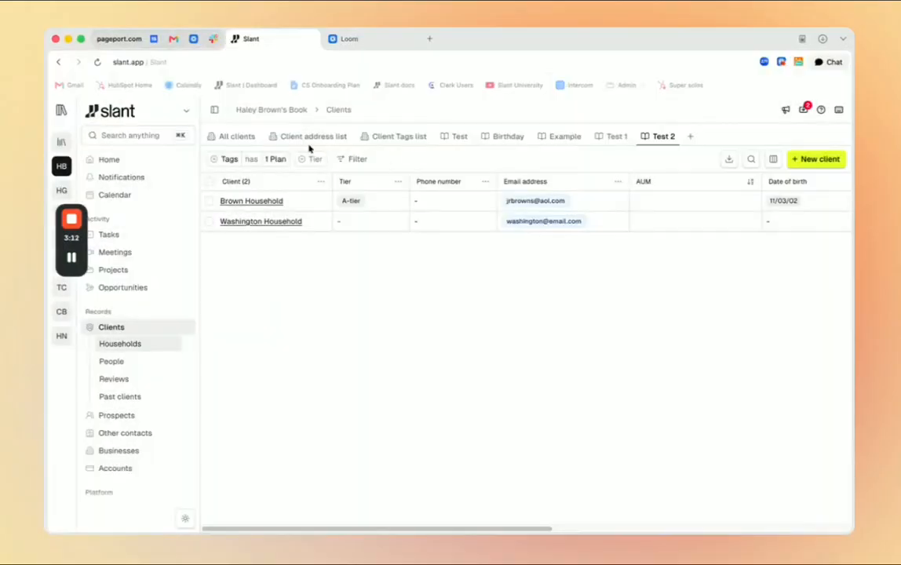
Return to the All clients view, look across its columns and open the client search field.
left_click(238, 137)
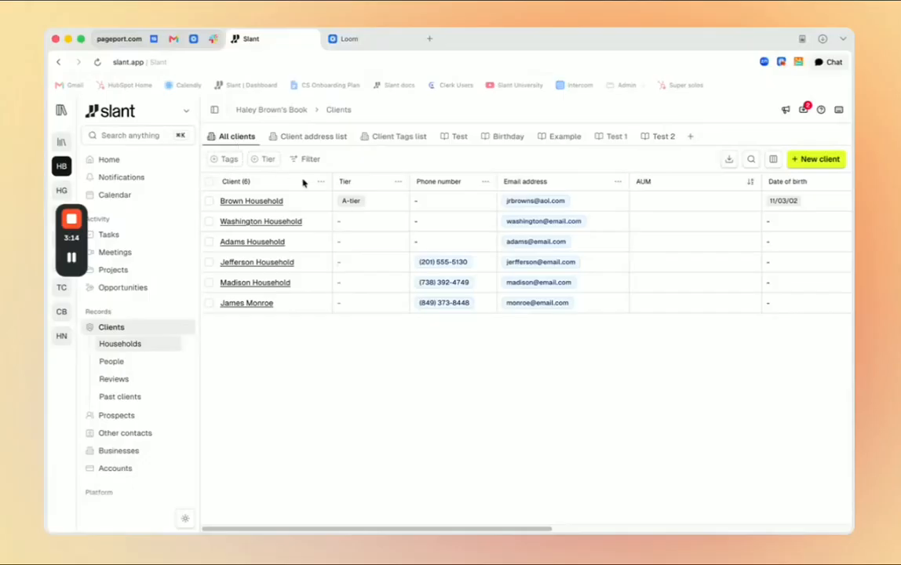
scroll(223, 306, "right", 2)
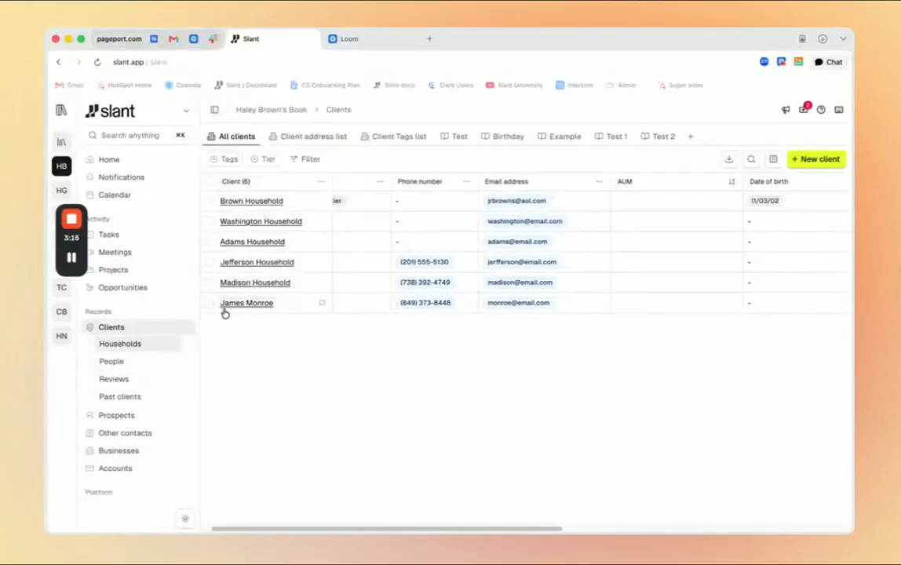
left_click(749, 162)
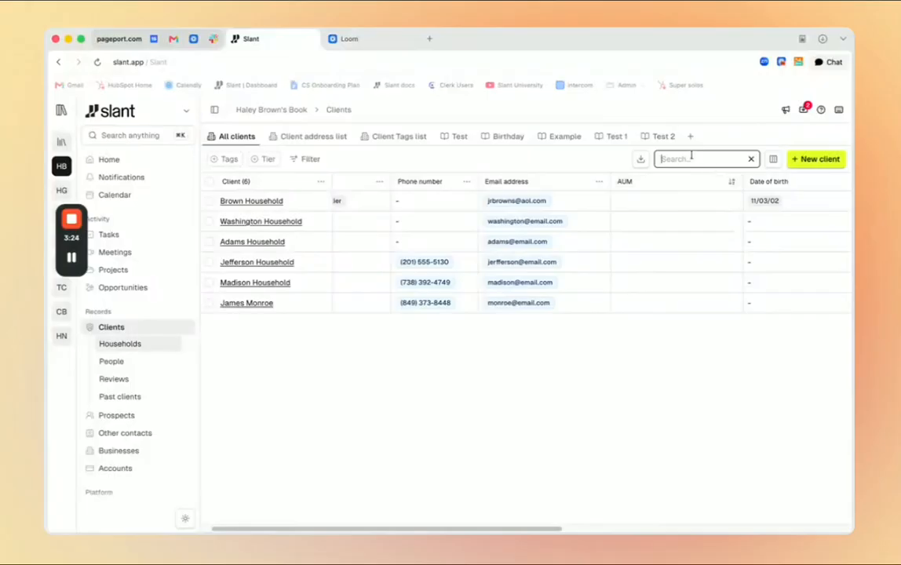
Create a new client with a first and last name, enabling Create more so the form stays open for another entry.
left_click(821, 159)
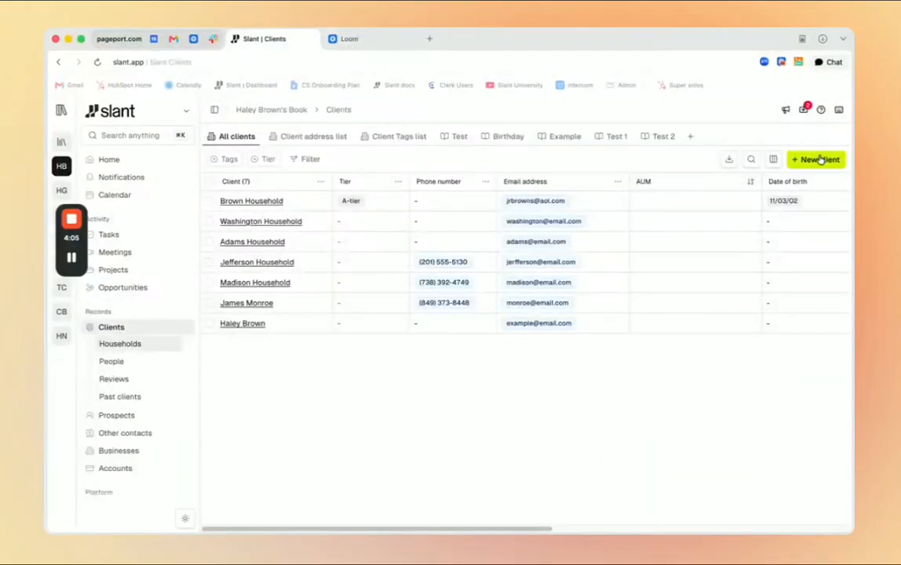
left_click(819, 159)
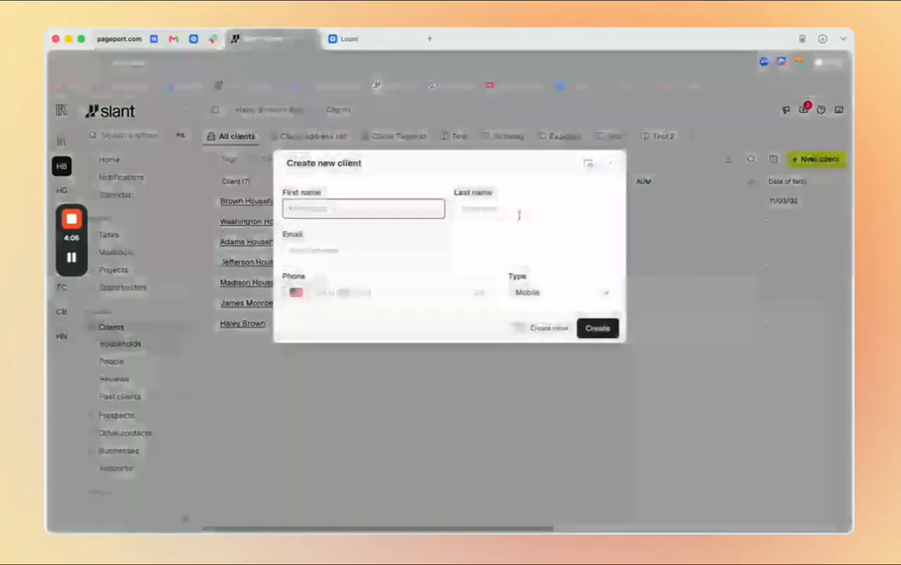
left_click(515, 329)
left_click(373, 206)
type("Ha")
type("Brown")
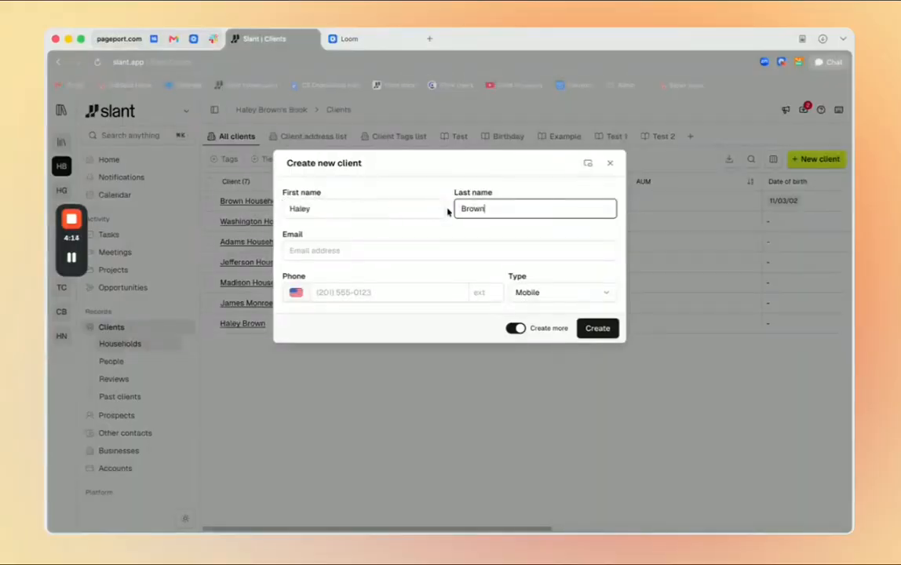
left_click(590, 328)
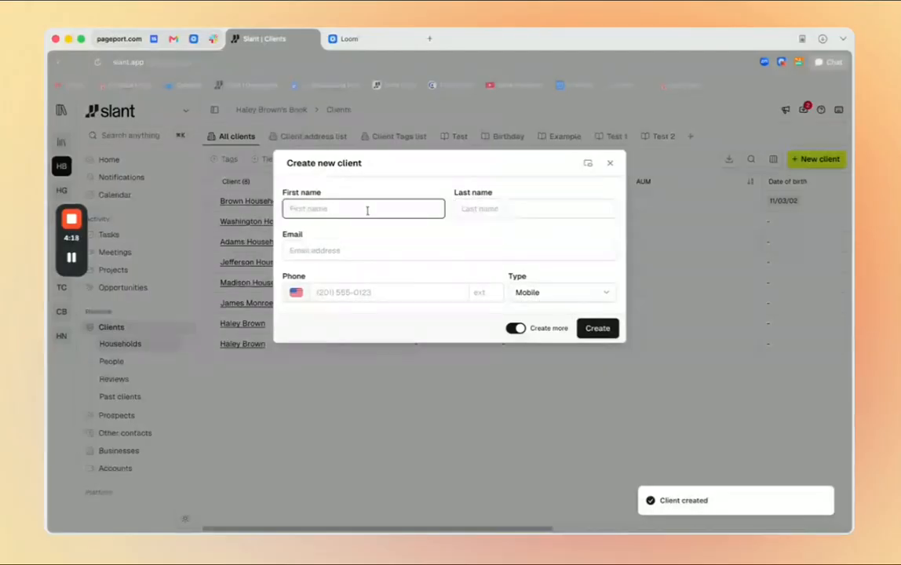
Create another client by entering a first and last name in the same form, and close the form.
type("Jeff")
key("Tab")
type("Bro")
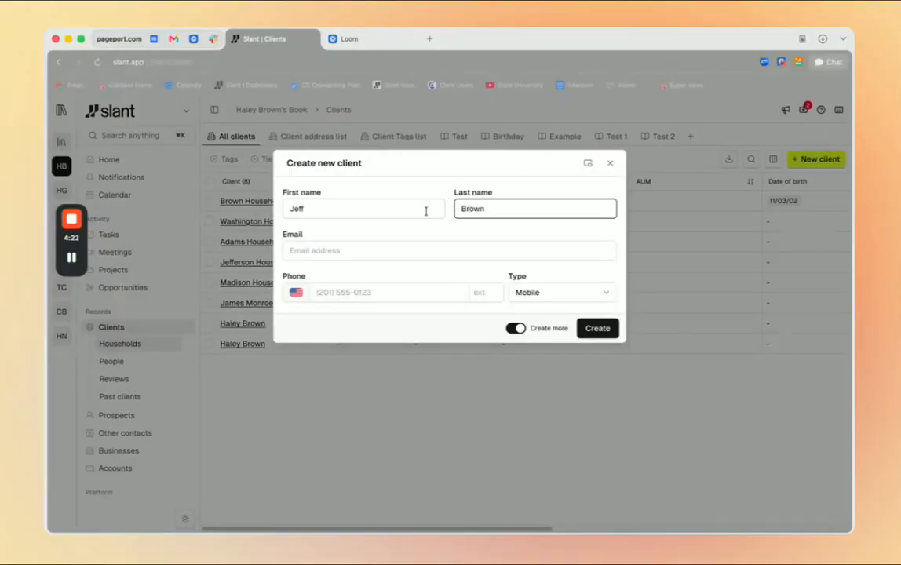
left_click(597, 330)
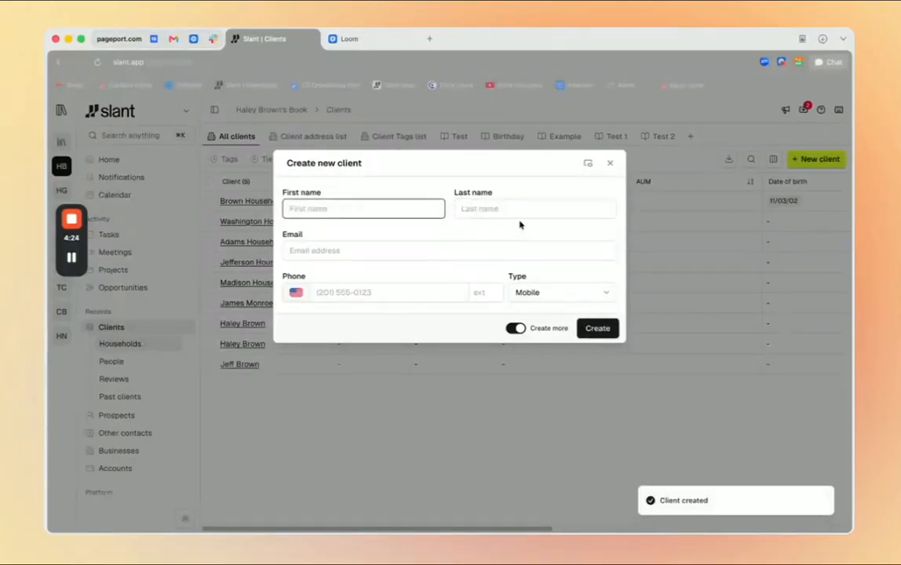
left_click(610, 164)
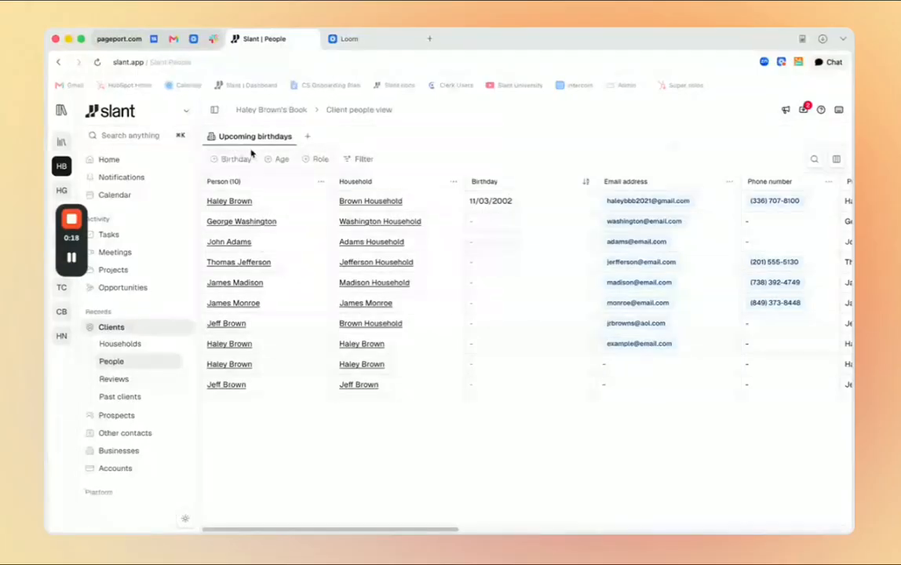
Check the options for creating a new view beside Upcoming birthdays in the client people list, and dismiss them.
left_click(308, 139)
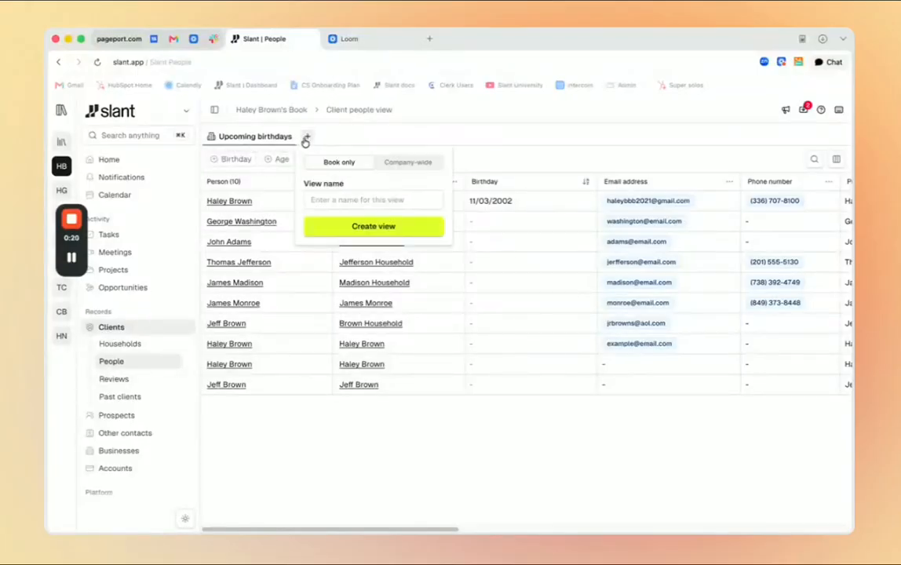
left_click(306, 142)
Look through the client reviews views Meetings to schedule, Upcoming reviews, Overdue reviews and Touchpoint Tracking, including the touchpoint columns.
left_click(153, 380)
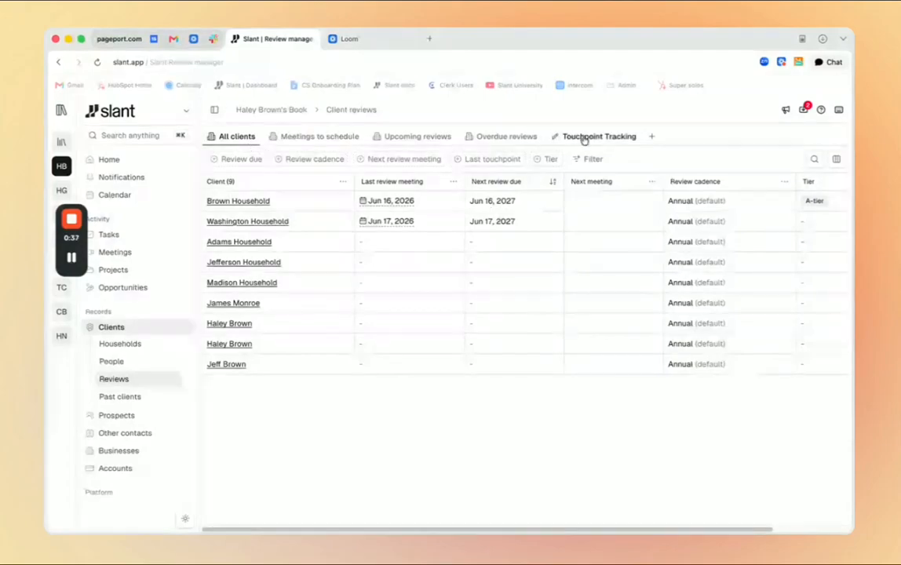
left_click(308, 141)
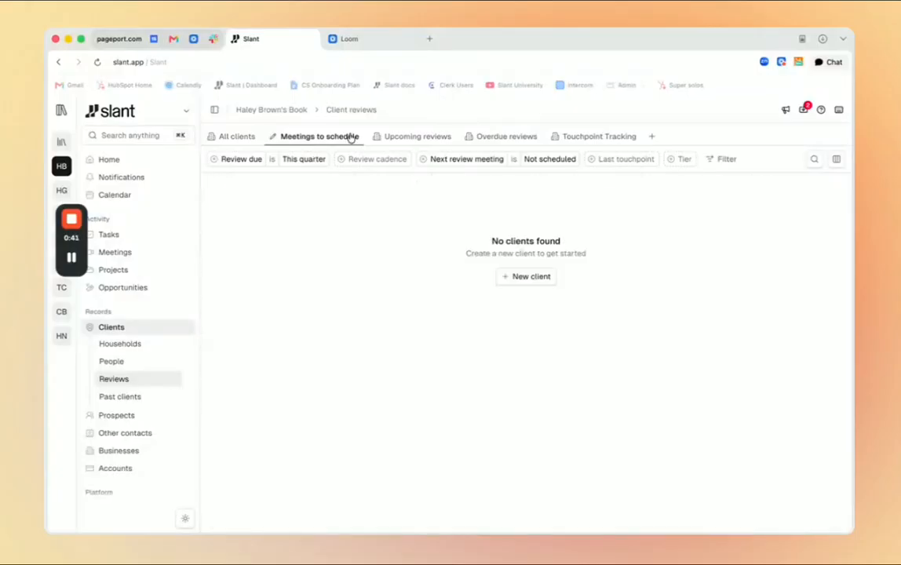
left_click(402, 138)
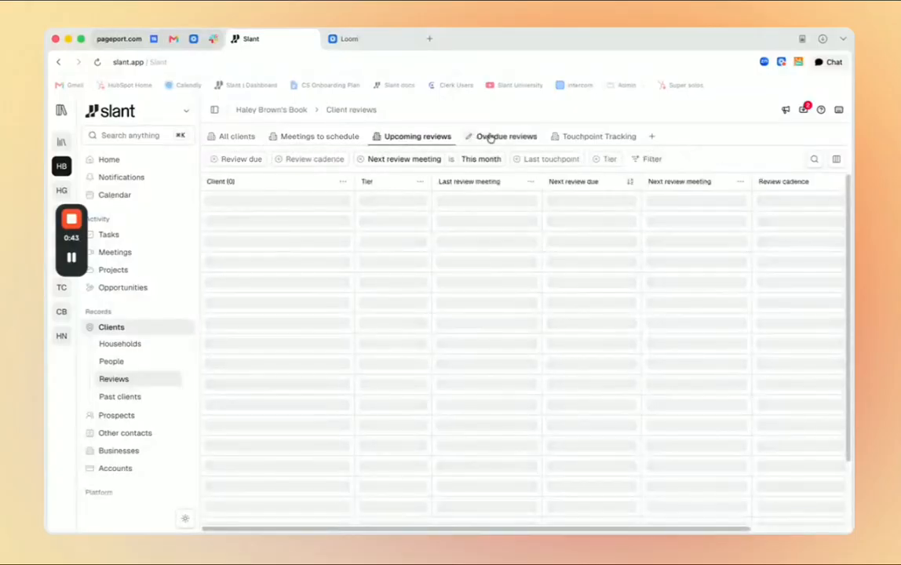
left_click(503, 138)
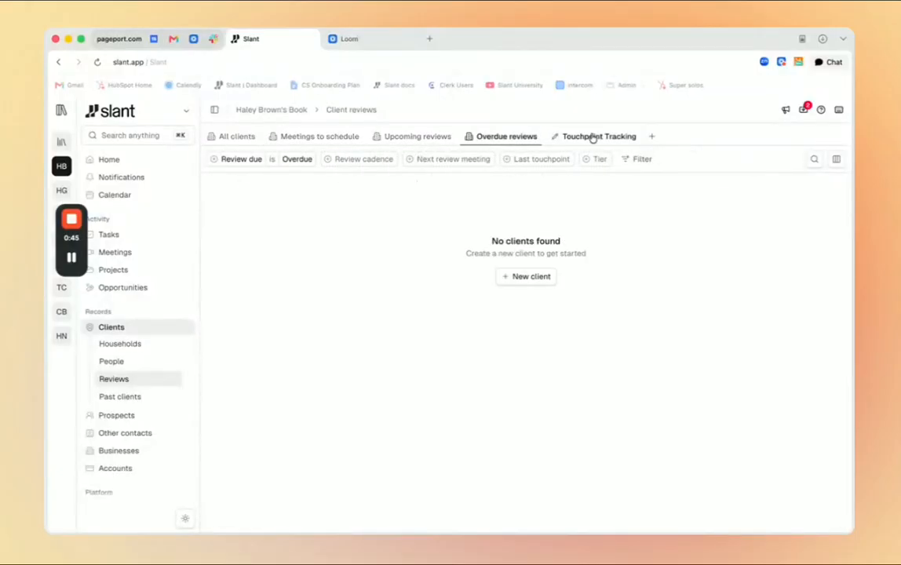
left_click(594, 138)
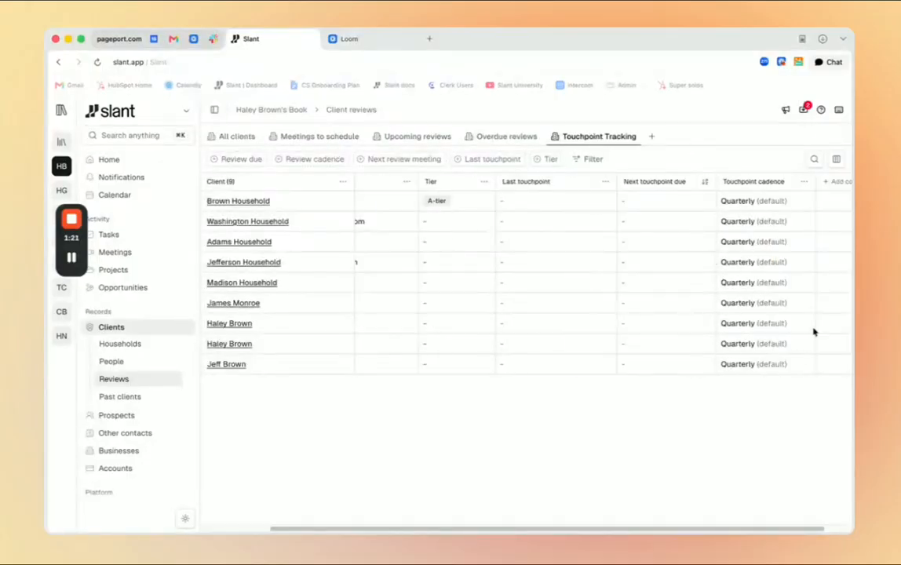
scroll(813, 332, "right", 1)
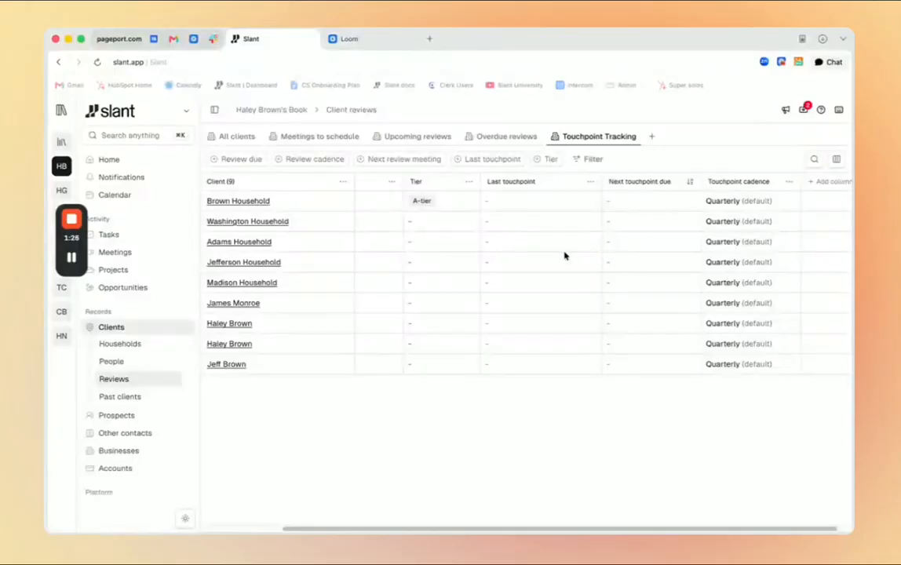
scroll(534, 274, "left", 5)
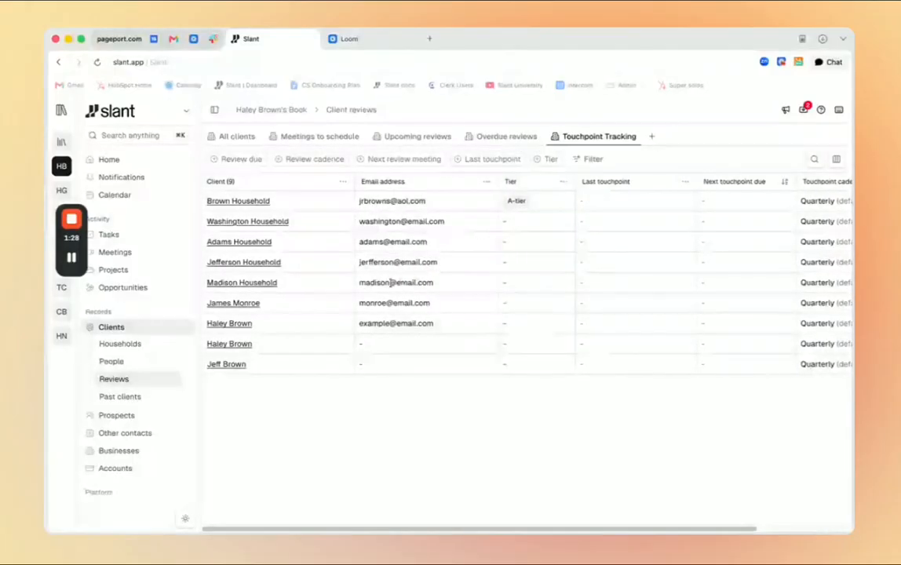
Open the Past clients list and examine its available filter options.
left_click(144, 399)
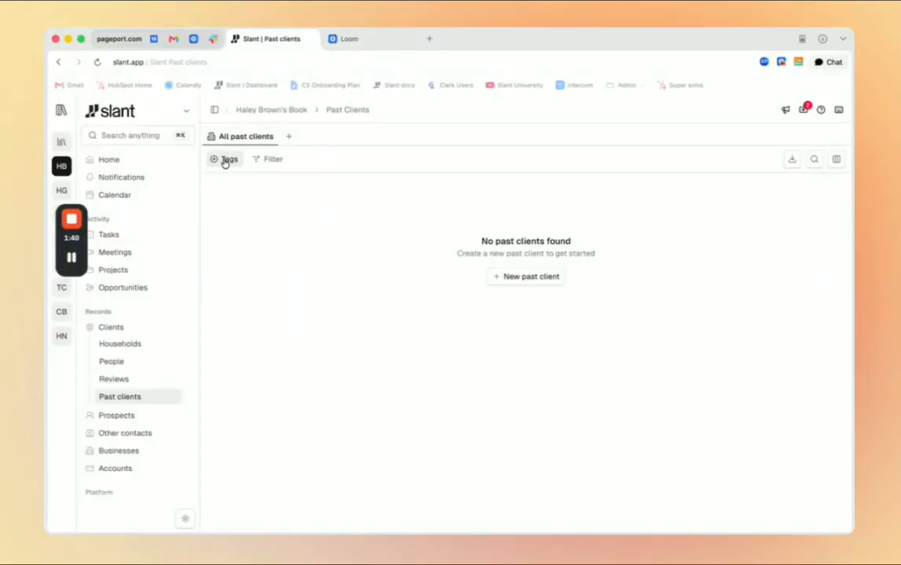
left_click(261, 162)
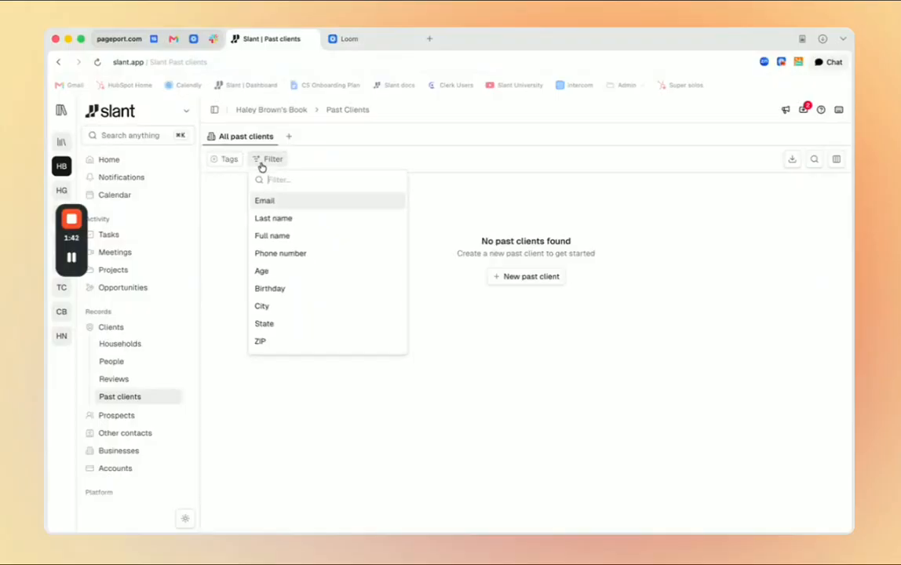
left_click(260, 162)
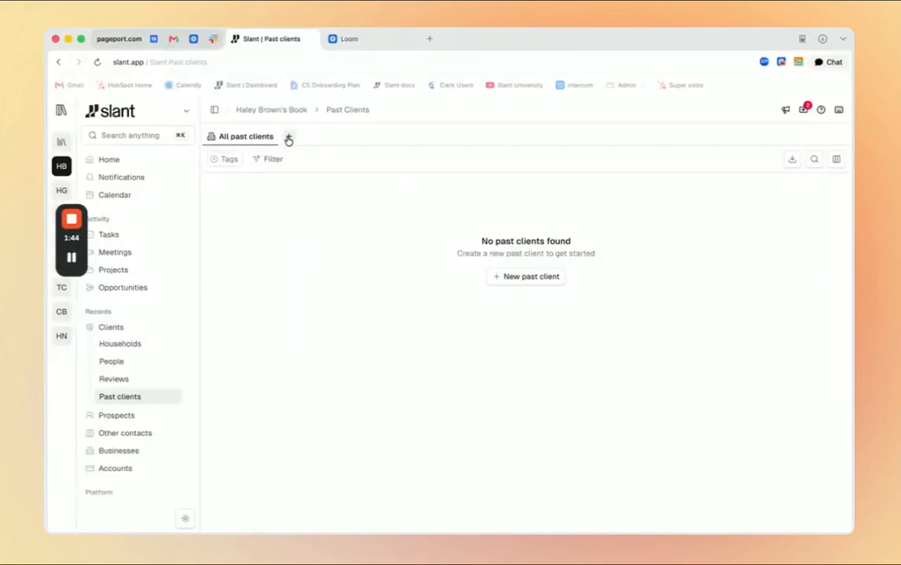
Select the first two households in the All clients view and archive them to past clients.
left_click(137, 350)
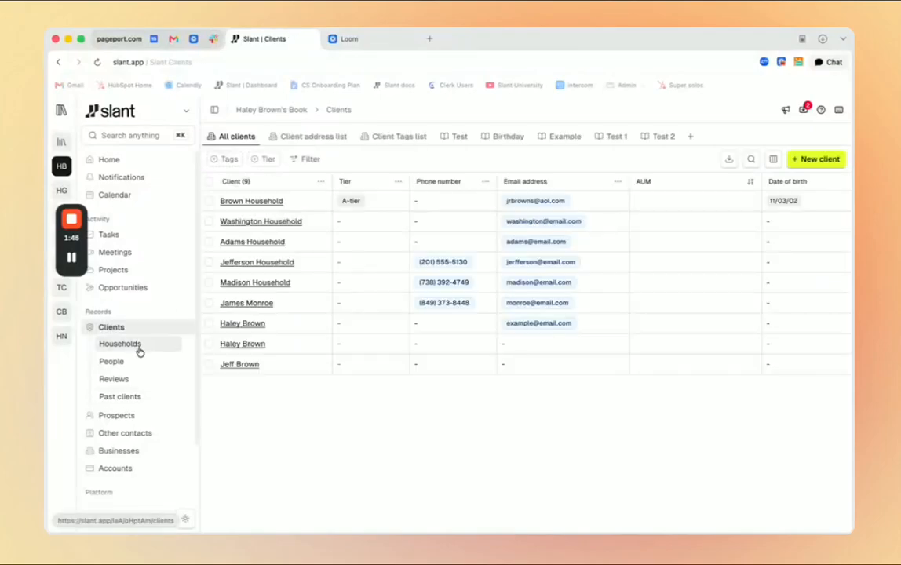
left_click(209, 202)
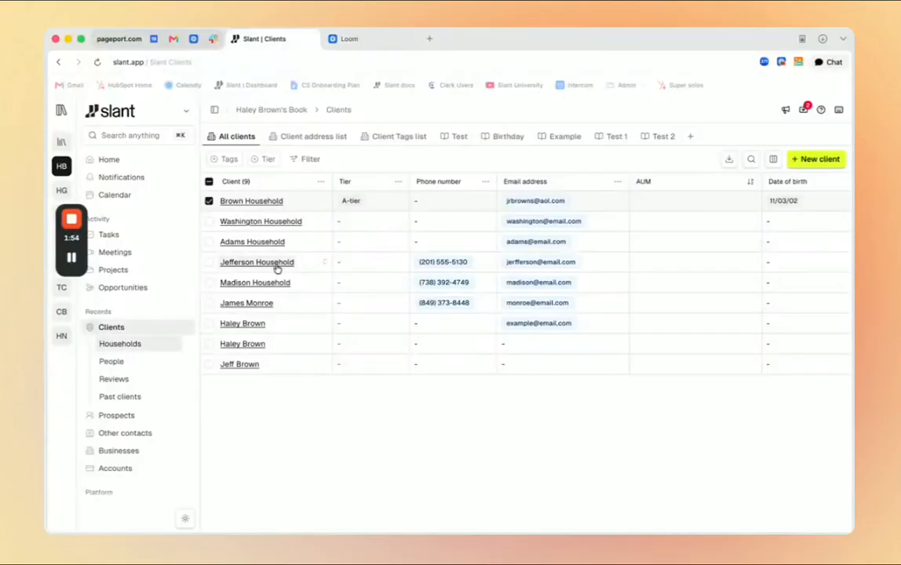
left_click(209, 223)
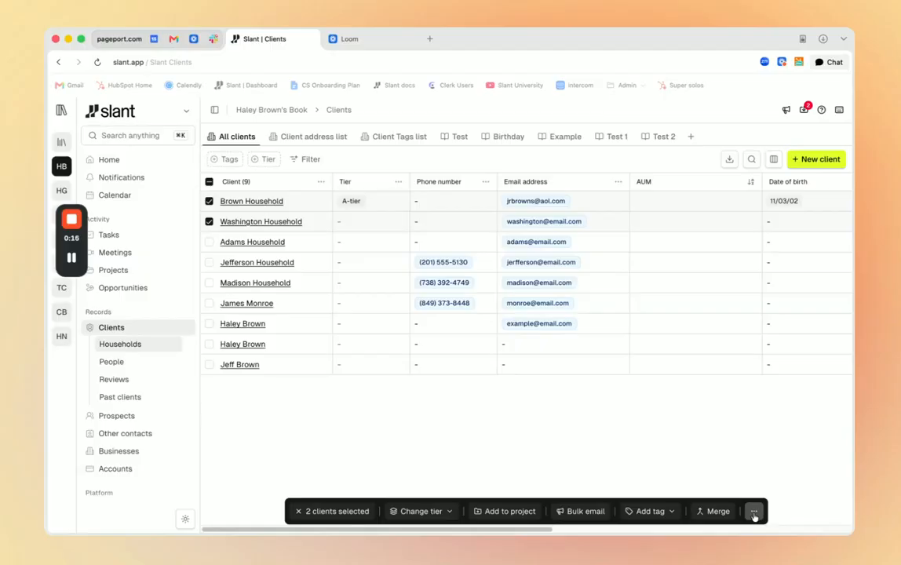
left_click(754, 512)
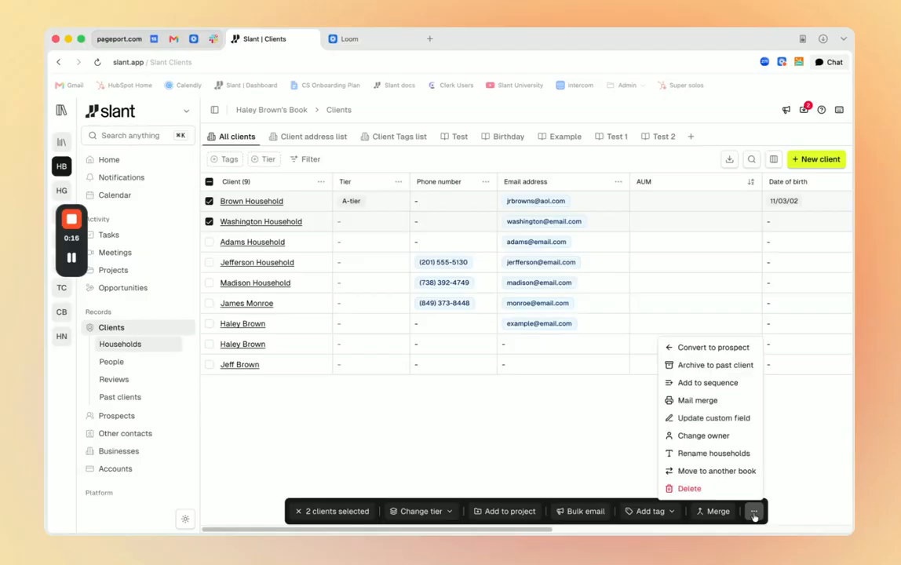
left_click(715, 366)
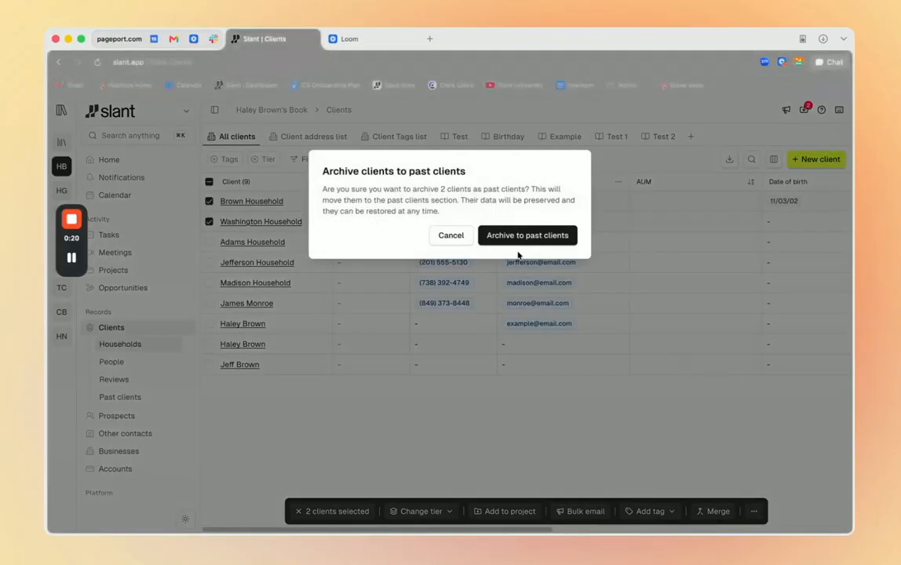